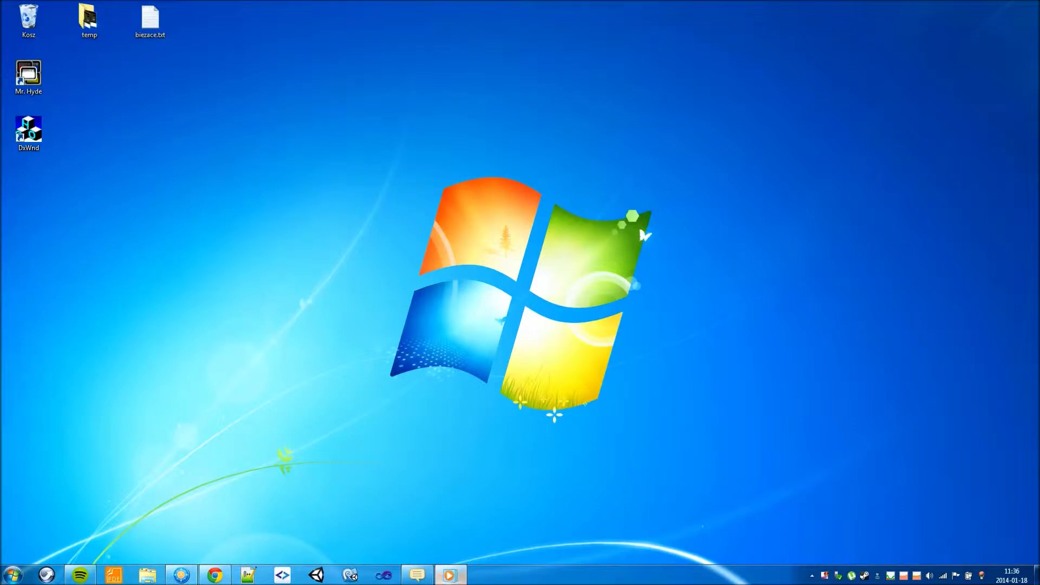
Step: Play the S6304469 video in Windows Media Player, pause it at 00:53, and close the player
click(447, 577)
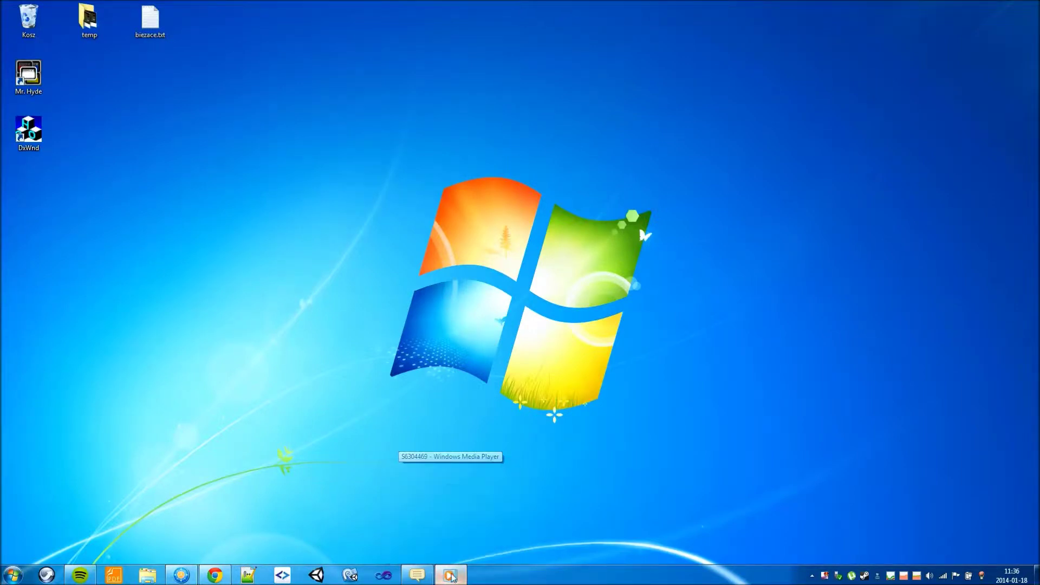
drag(544, 98, 573, 101)
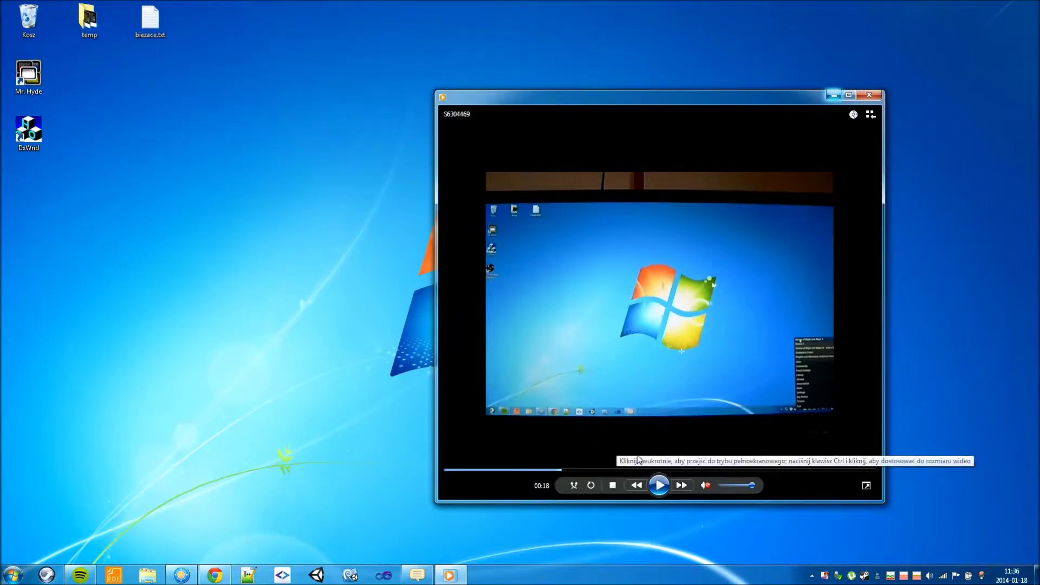
click(658, 485)
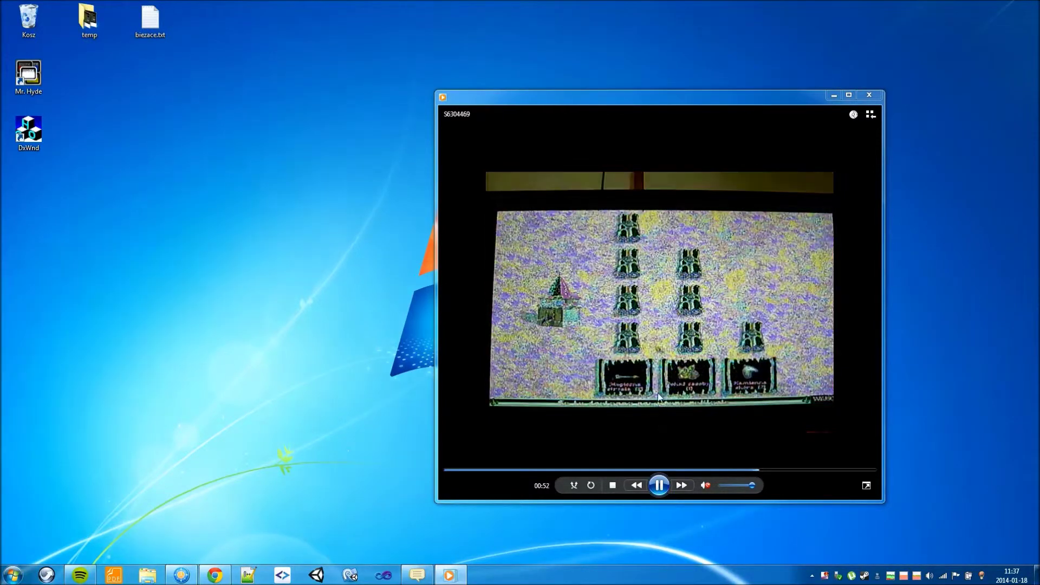
click(659, 485)
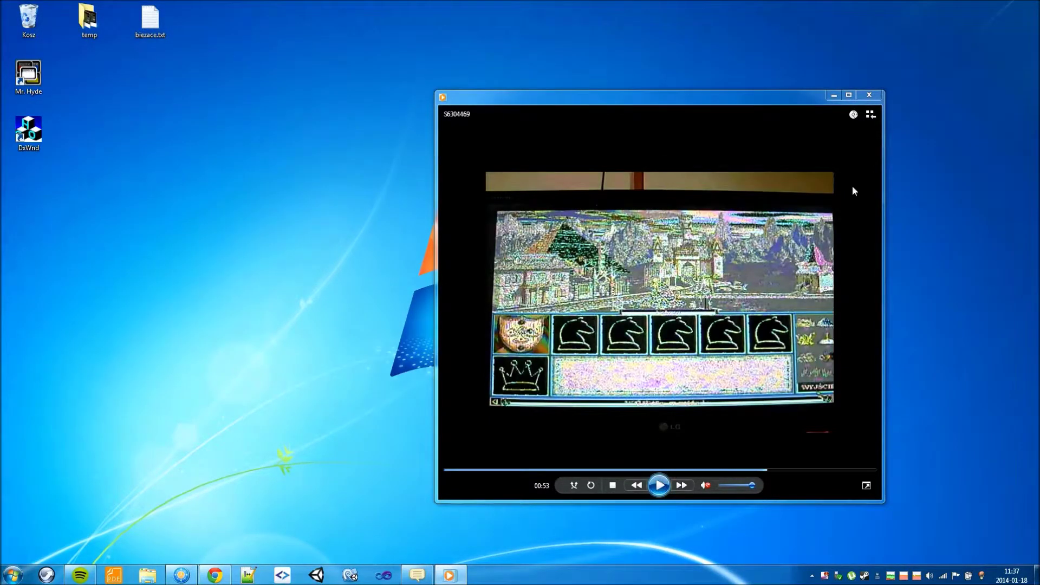
click(870, 97)
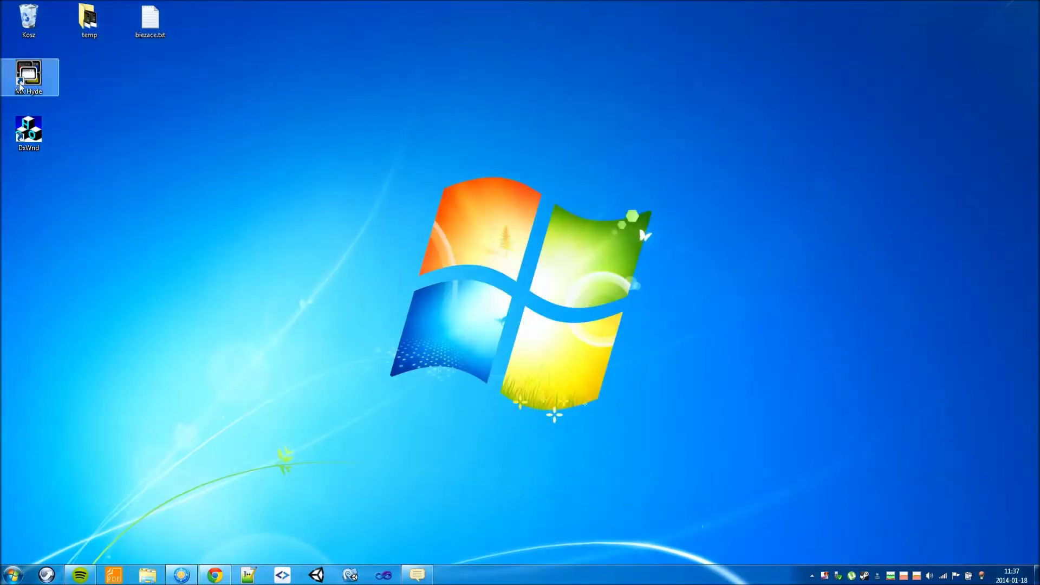
Step: Launch Heroes of Might and Magic II from Steam and view its available graphics resolutions
right_click(864, 576)
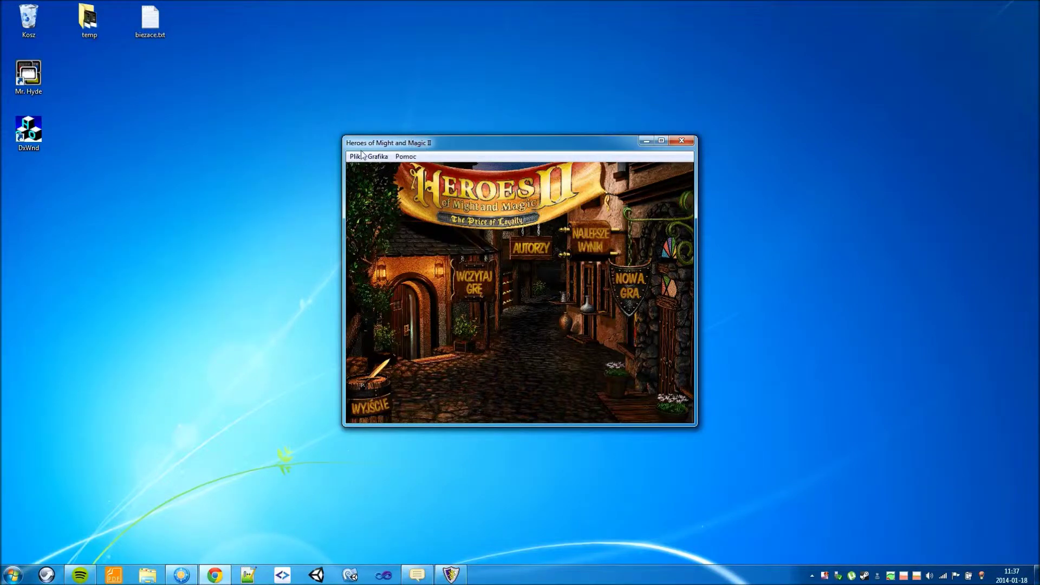
click(377, 157)
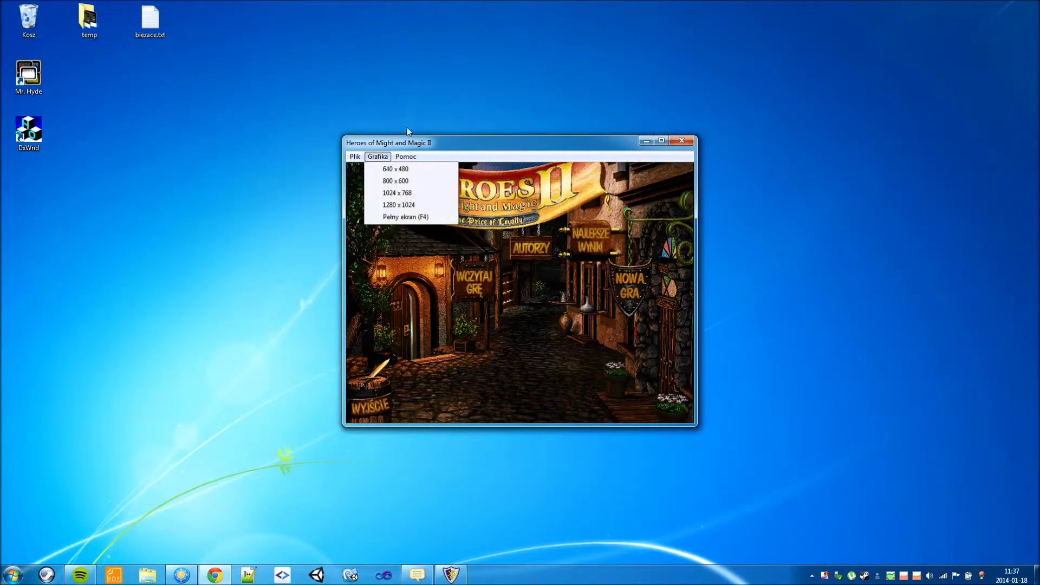
click(502, 132)
Step: Load the standard game saved as "Zapis 1"
click(629, 285)
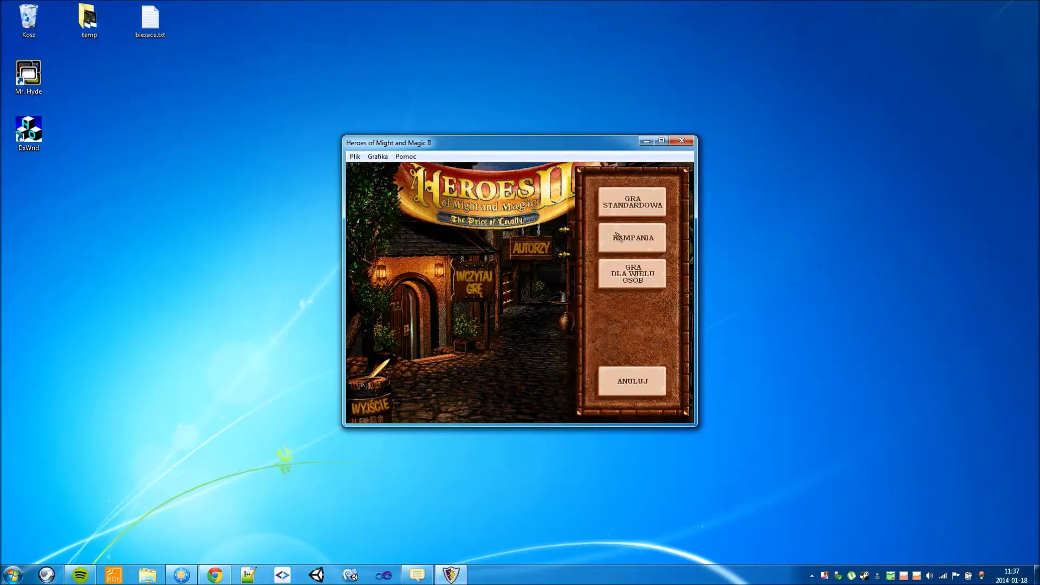
click(651, 197)
double_click(556, 248)
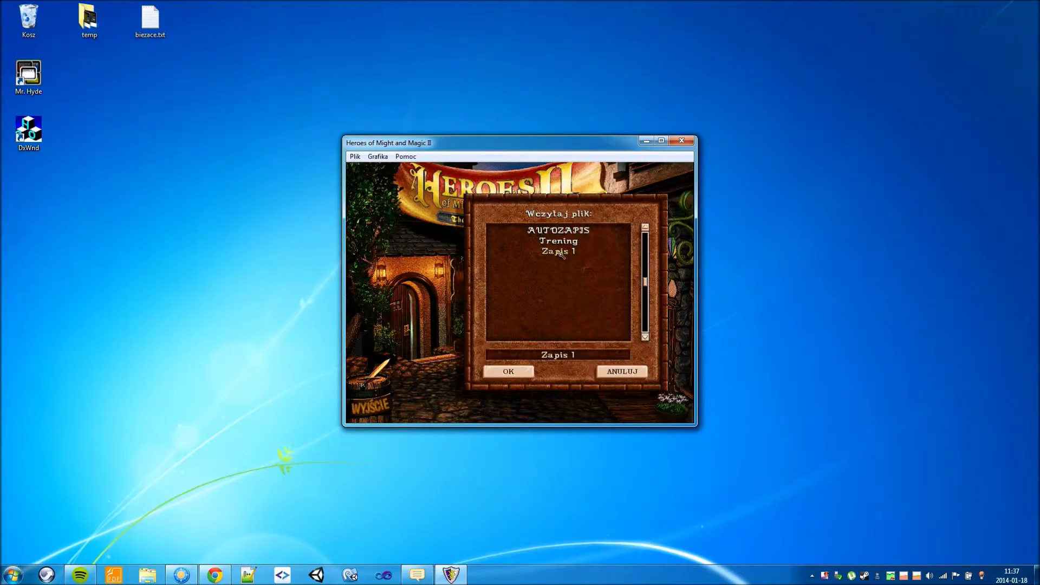
Step: View the town and its castle construction screen, and return to the adventure map
click(659, 270)
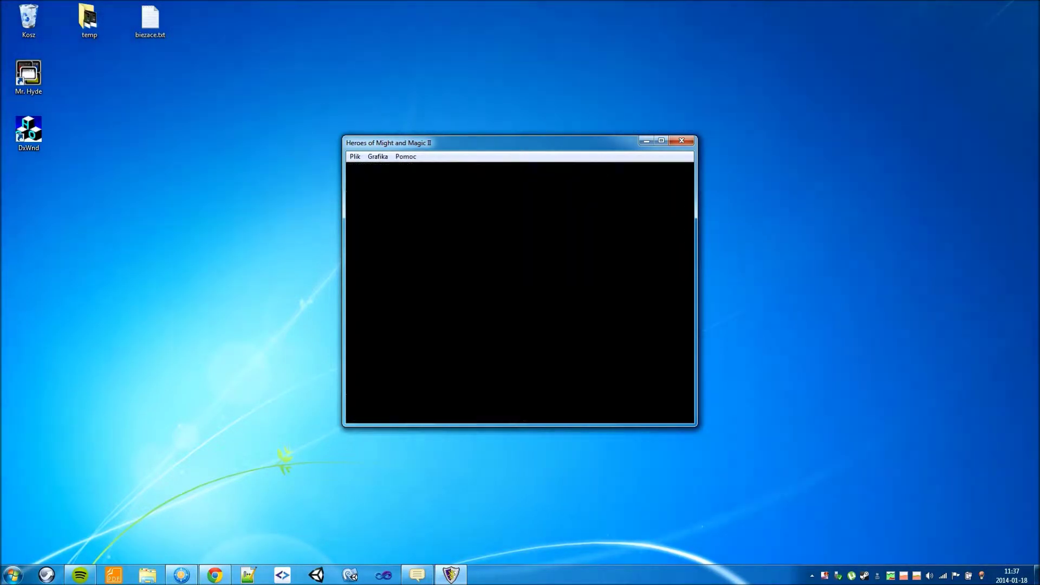
click(542, 232)
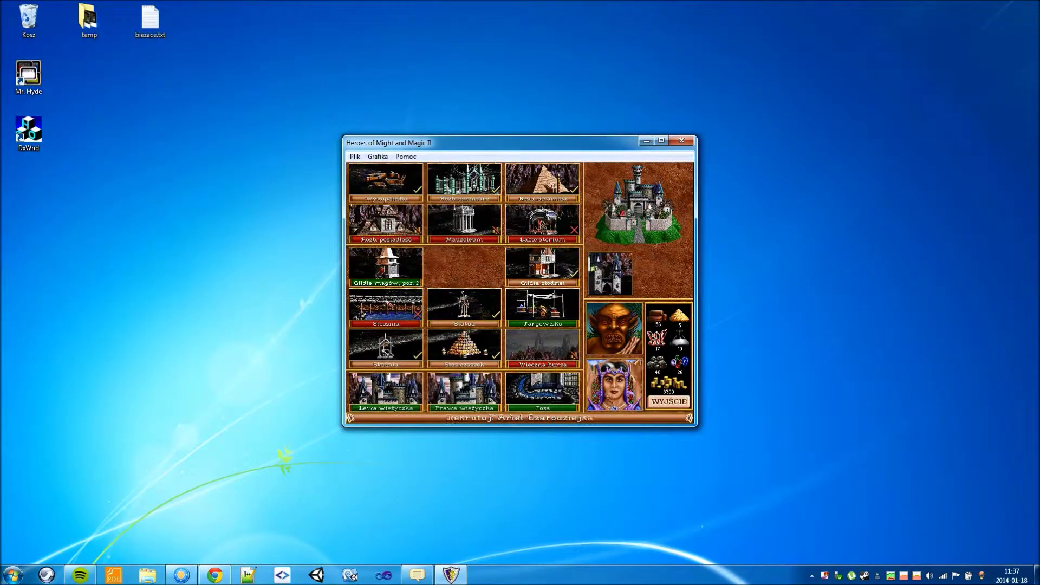
click(672, 400)
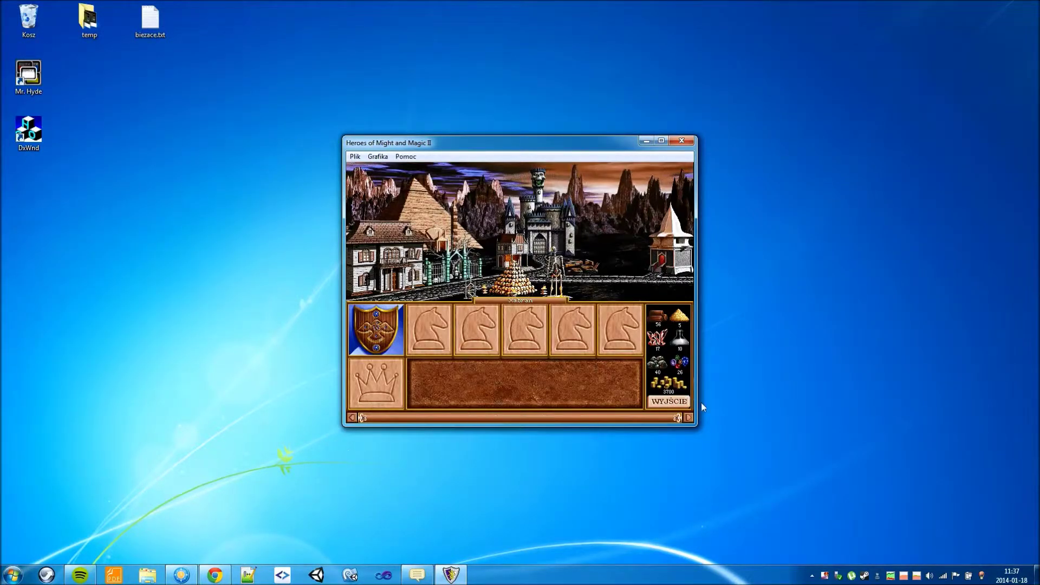
click(672, 402)
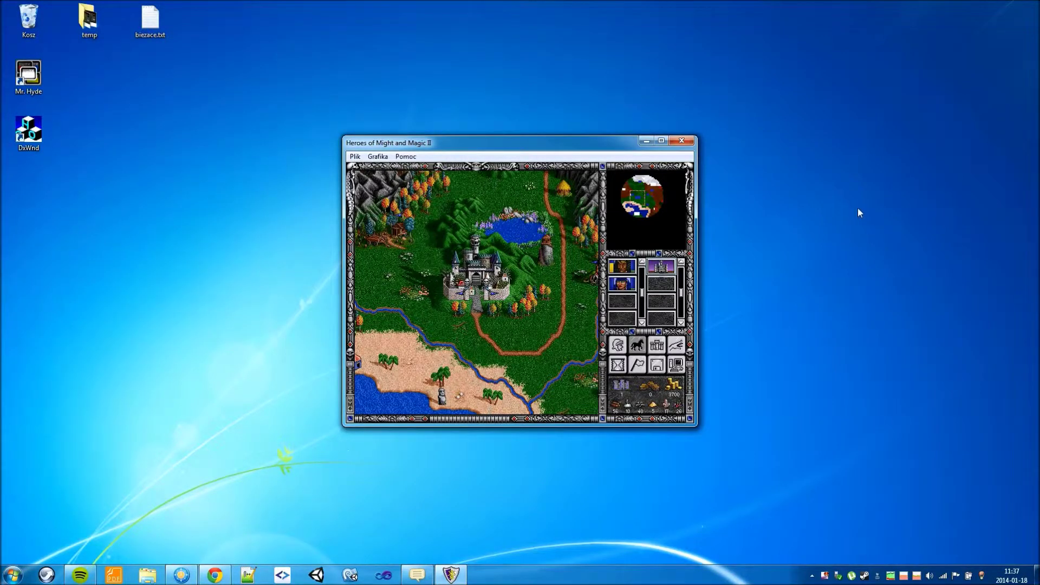
key(Up)
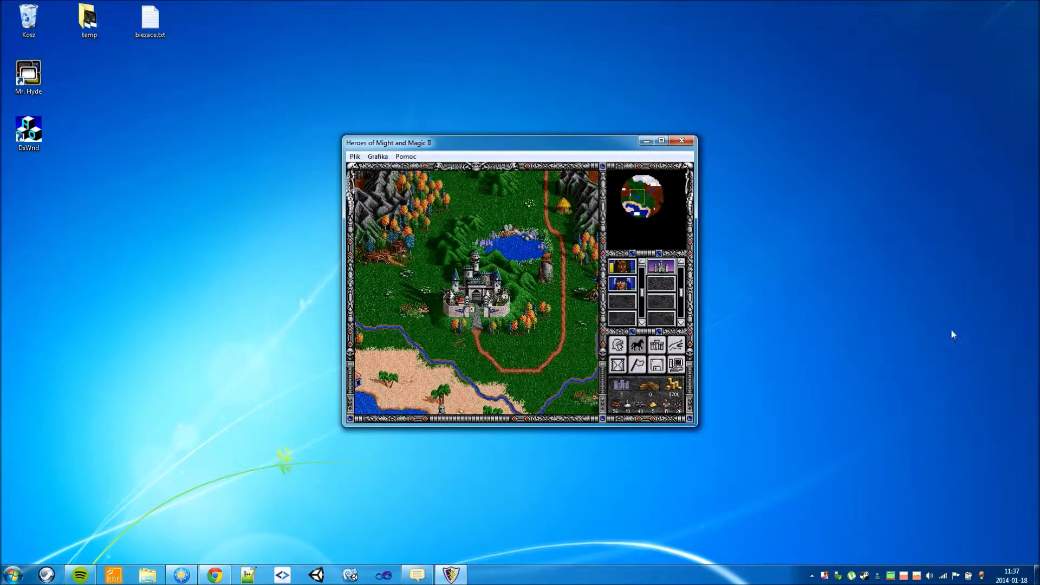
Step: Launch Mr. Hyde and open its settings, placing the dialog so the game map stays partly visible
drag(507, 147, 518, 162)
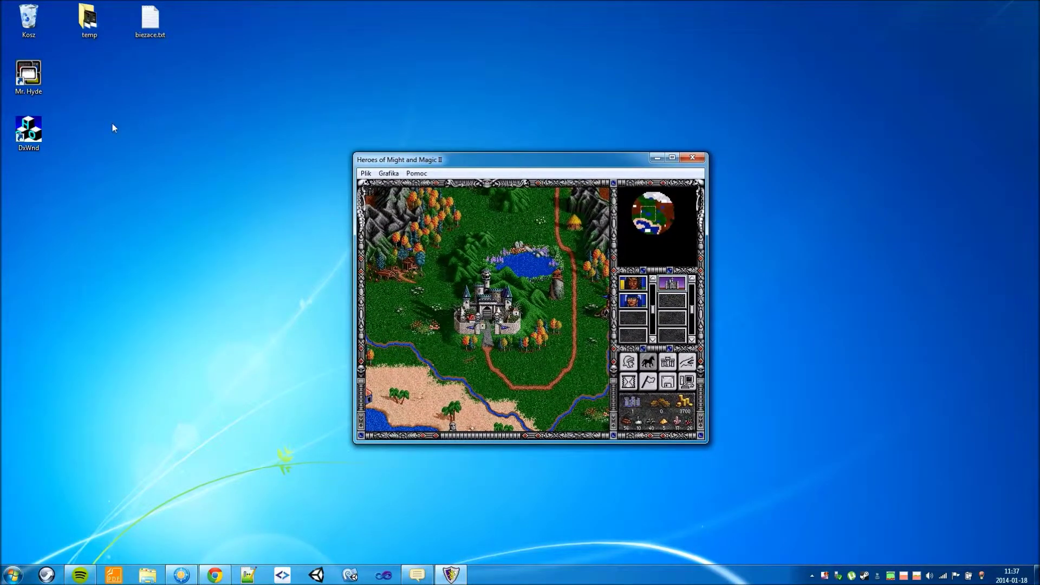
click(31, 79)
double_click(31, 79)
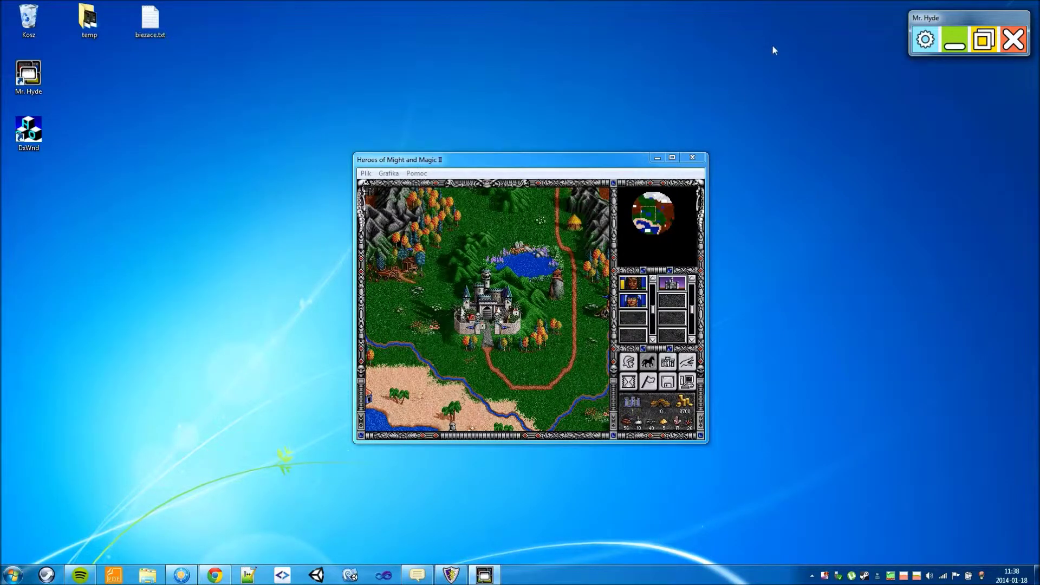
click(926, 40)
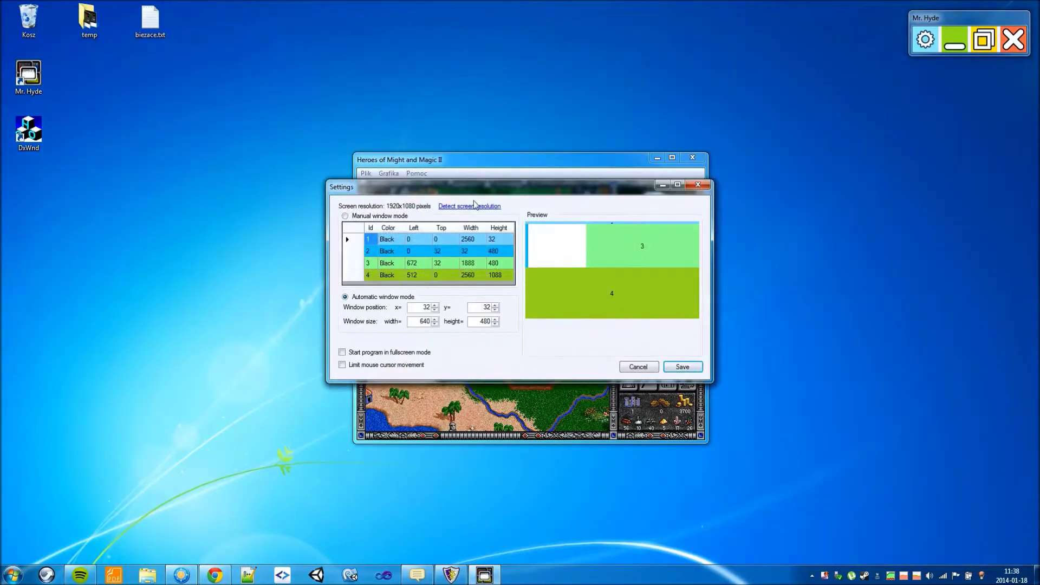
drag(465, 195, 711, 237)
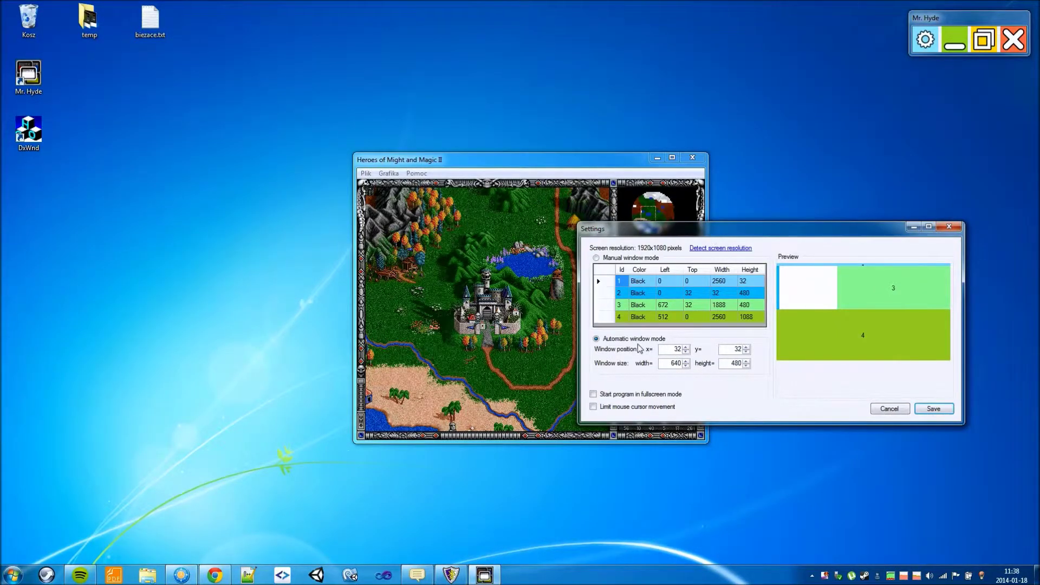
Step: Set the automatic window mode's position to x=640 and y=300
drag(671, 350, 691, 355)
text(640)
click(731, 351)
drag(732, 350, 746, 357)
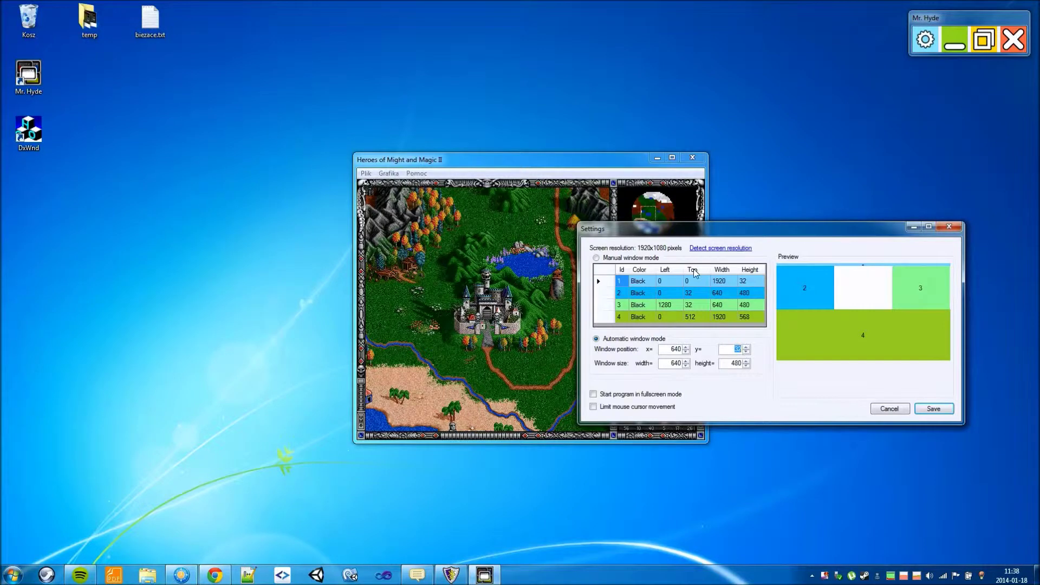
text(3)
Step: Enable starting in fullscreen mode and limiting mouse cursor movement for the 640×480 window, and save the settings
double_click(674, 364)
click(728, 364)
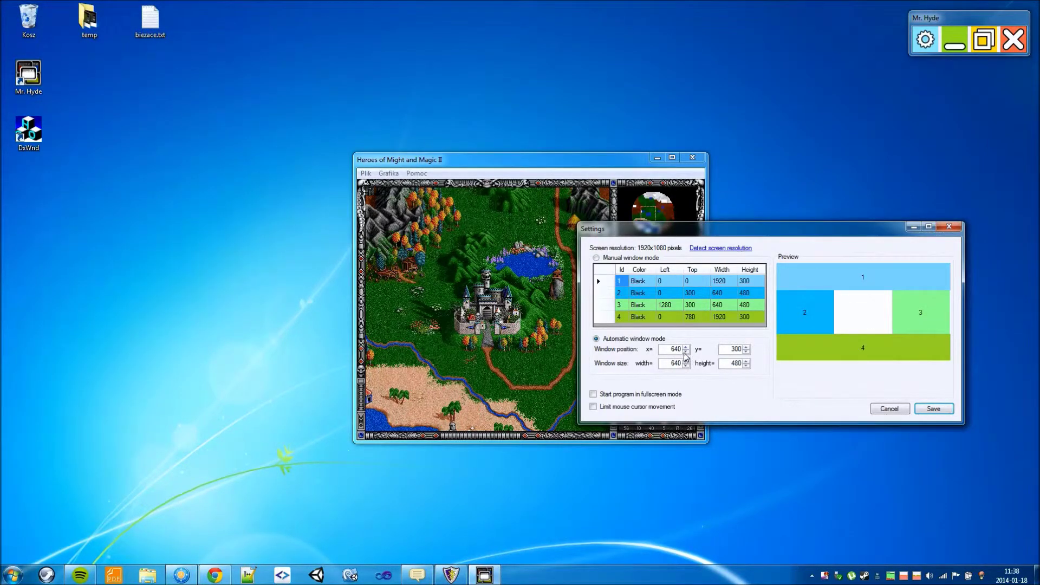
click(627, 394)
click(930, 410)
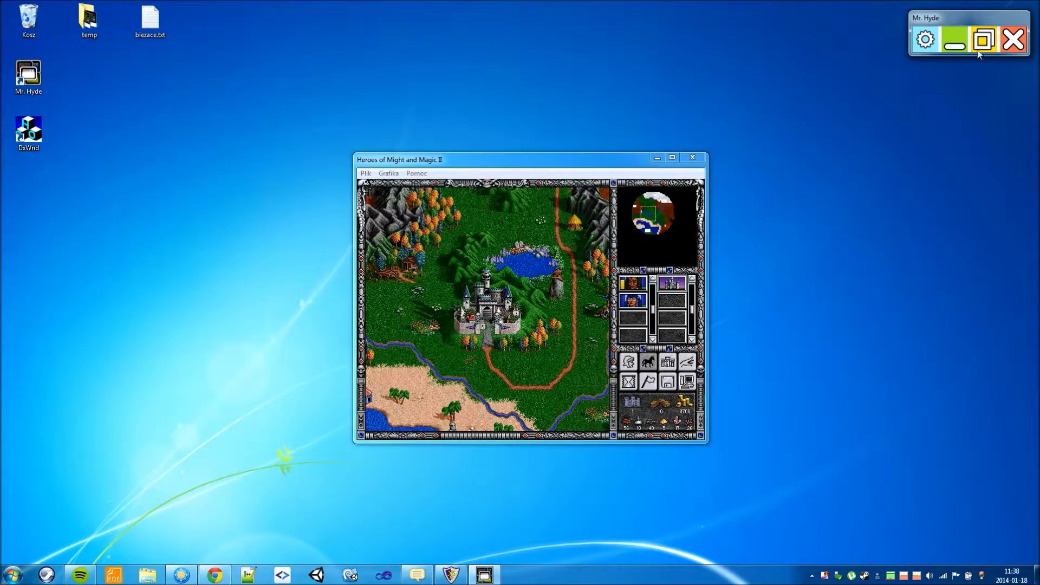
Step: Test Mr. Hyde's fullscreen mode by scrolling the game's adventure map in several directions, and exit fullscreen
click(984, 42)
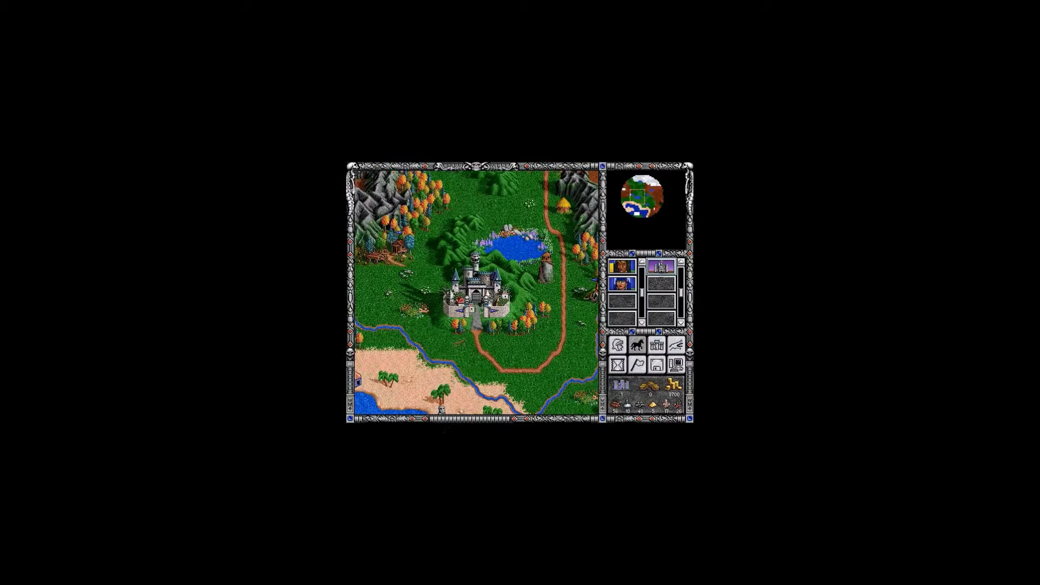
key(Right)
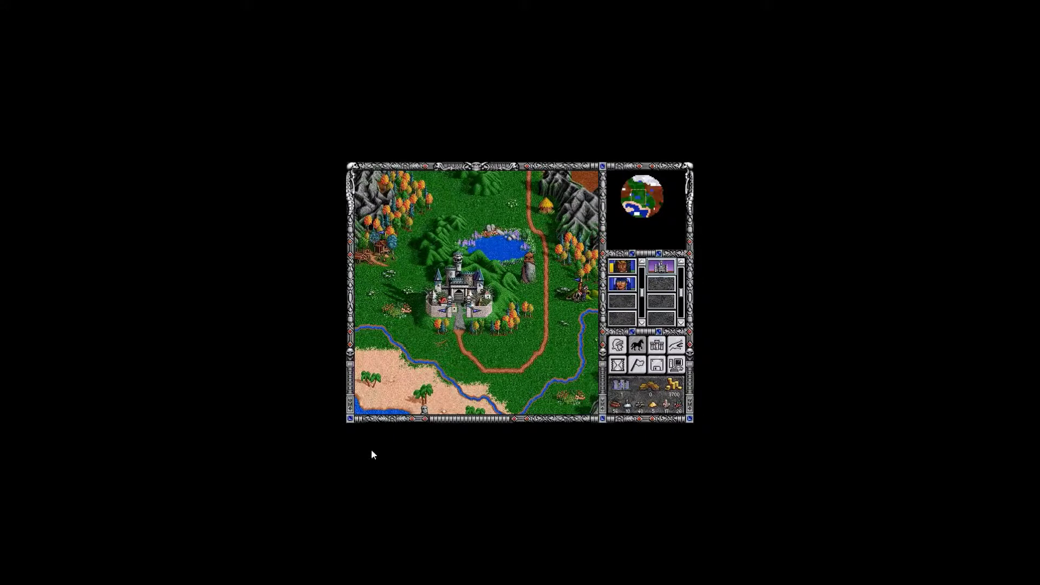
mouse_move(371, 453)
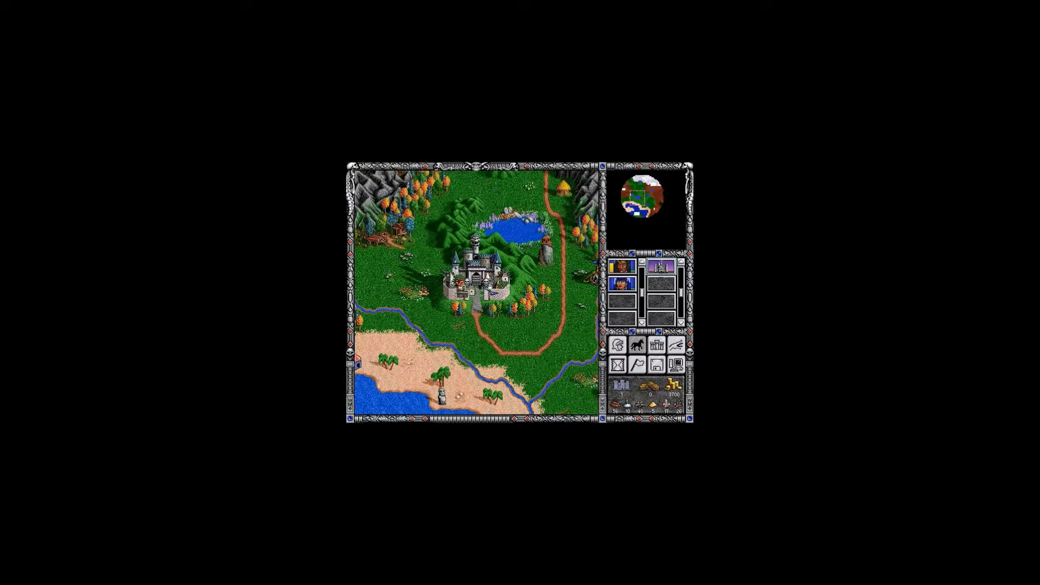
mouse_move(508, 164)
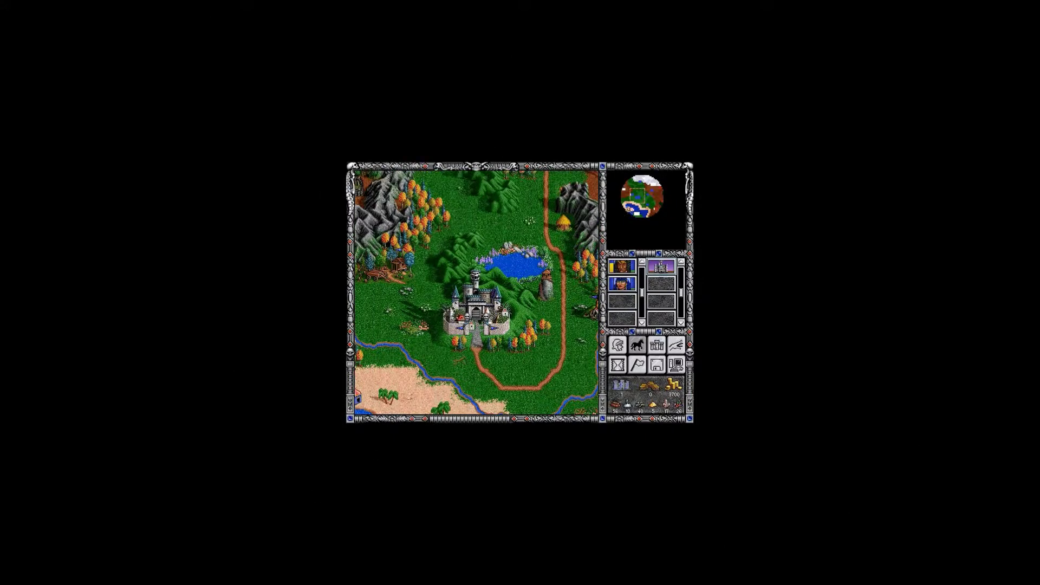
mouse_move(351, 283)
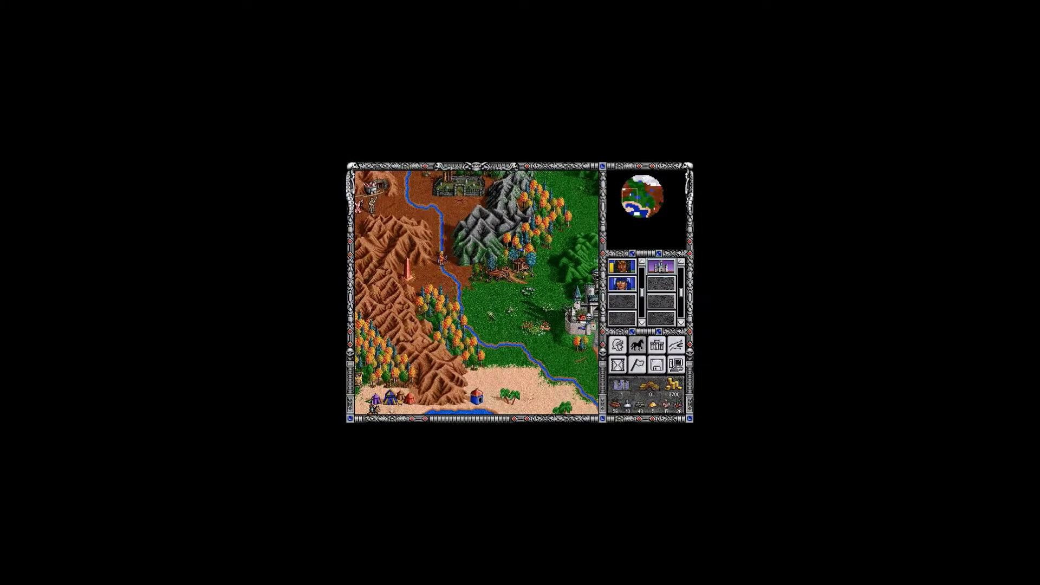
mouse_move(691, 301)
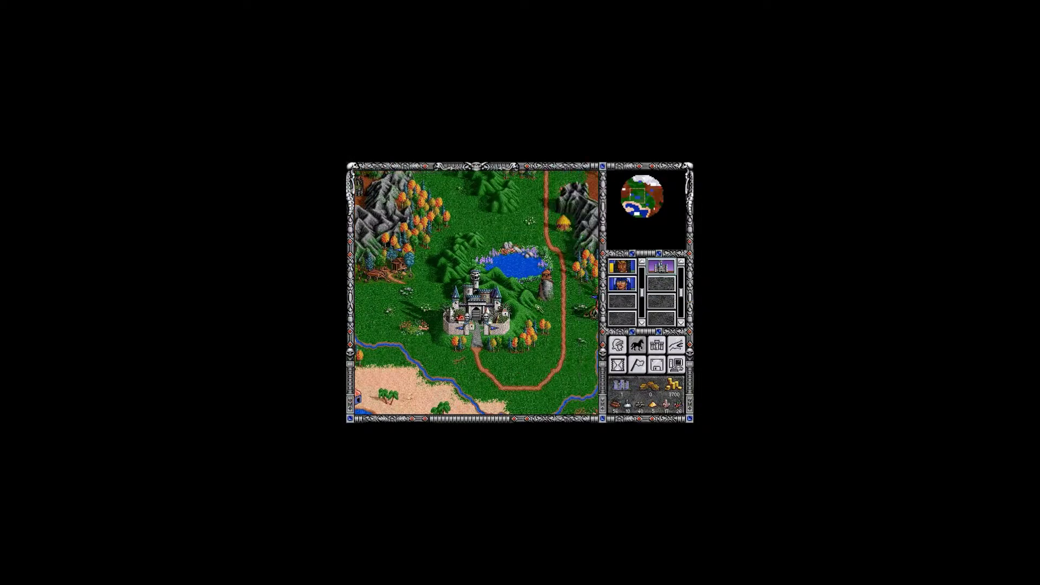
mouse_move(938, 18)
mouse_move(349, 179)
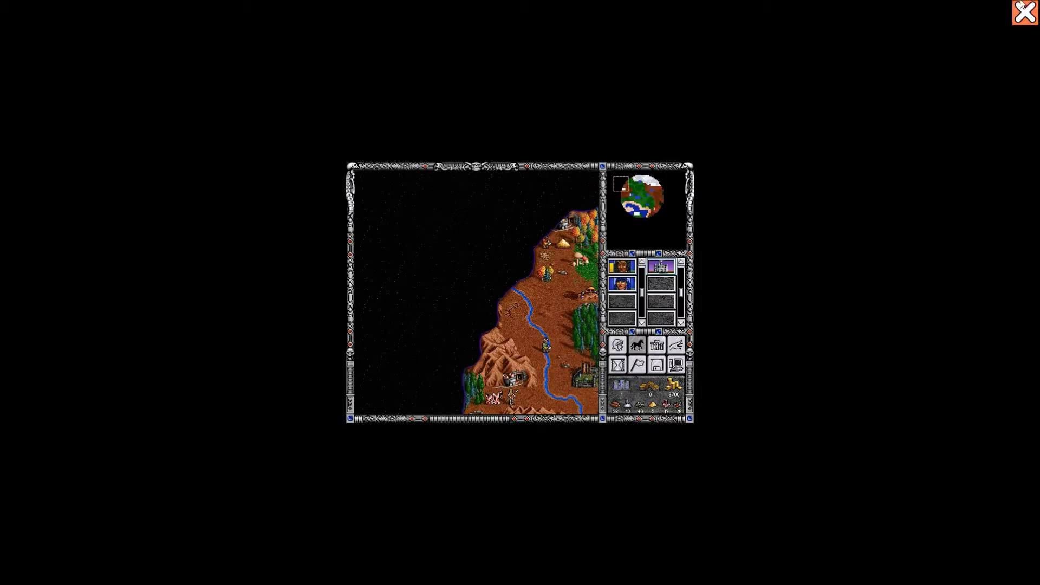
click(996, 14)
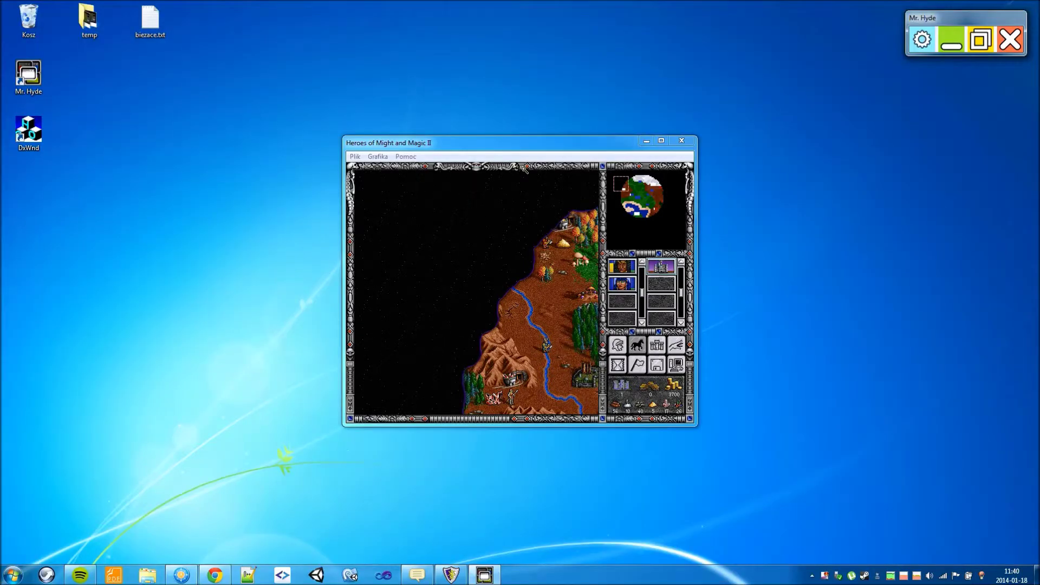
Step: Reopen the Mr. Hyde settings and set the automatic window size to width 1280 and height 960
click(912, 46)
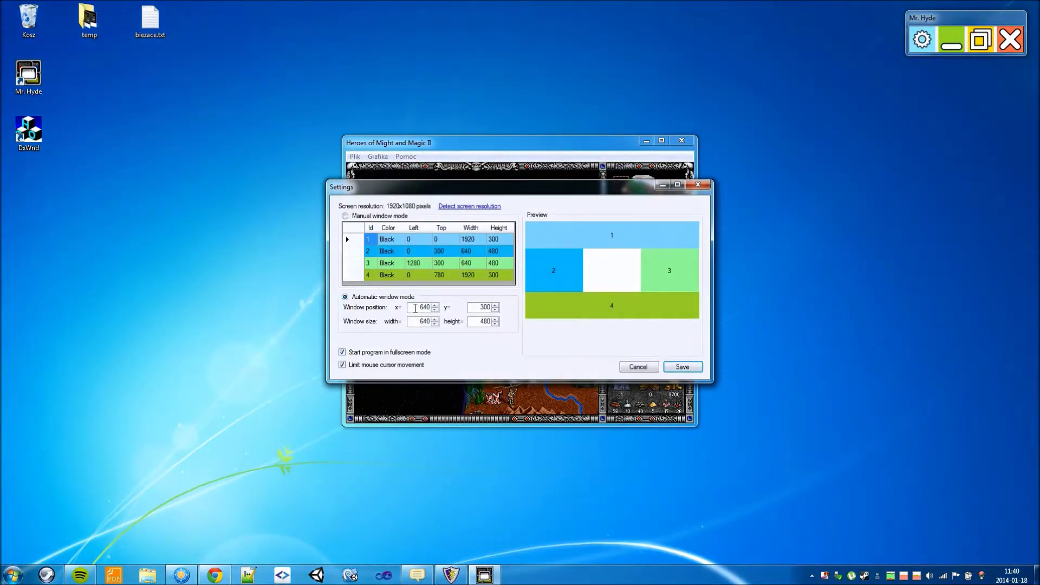
double_click(426, 307)
double_click(426, 321)
click(473, 322)
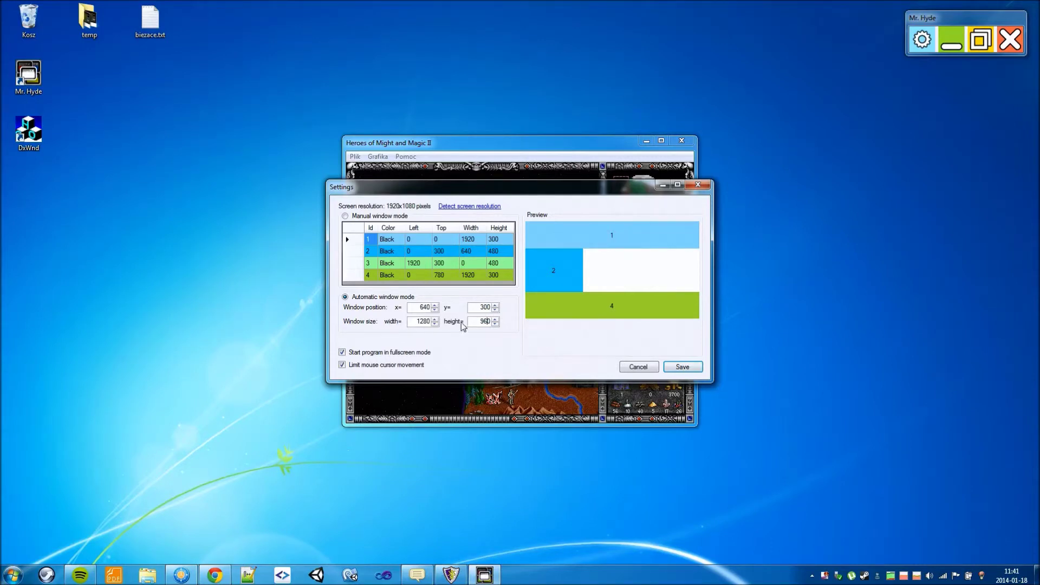
click(426, 322)
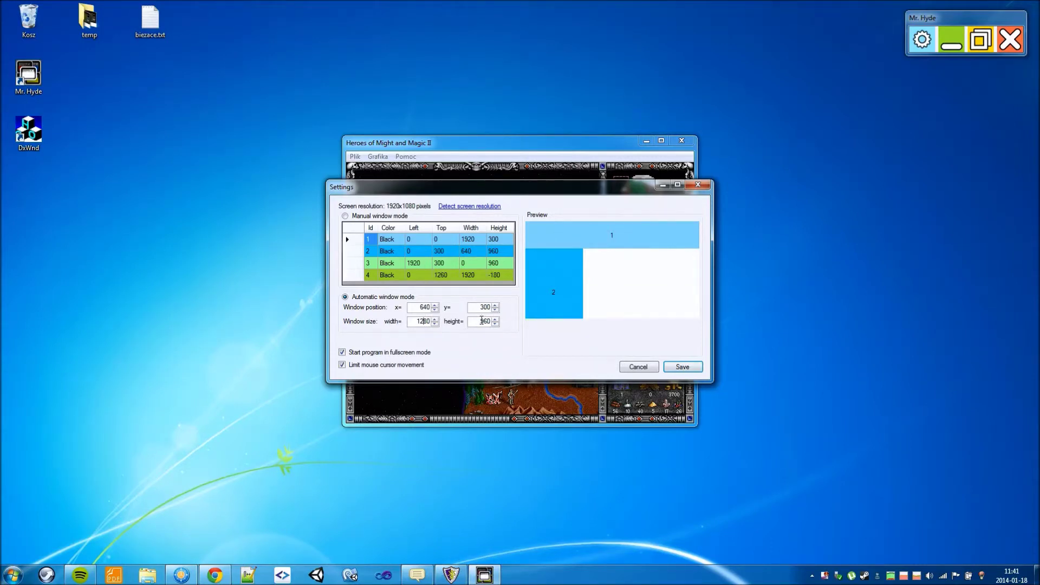
click(473, 321)
Step: Set the automatic window position to x=320 and y=50
click(420, 307)
key(Delete)
key(Delete)
text(32)
key(Tab)
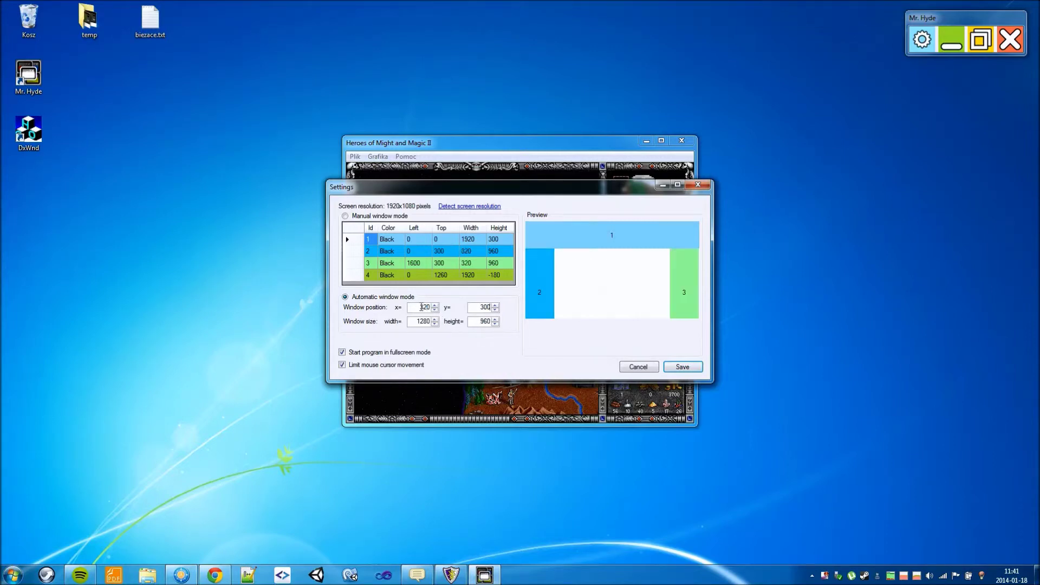
click(487, 307)
text(150)
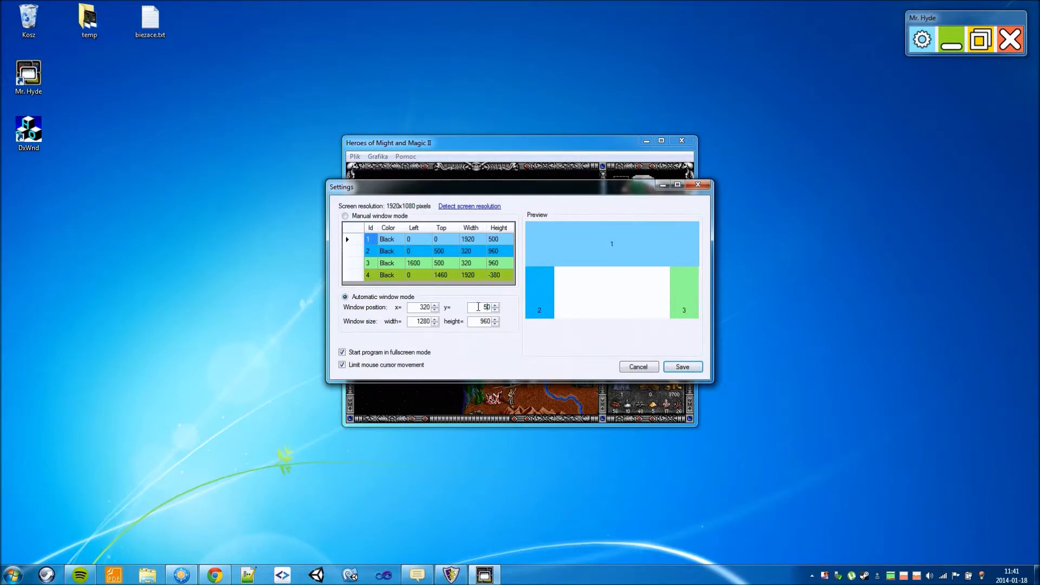
key(Tab)
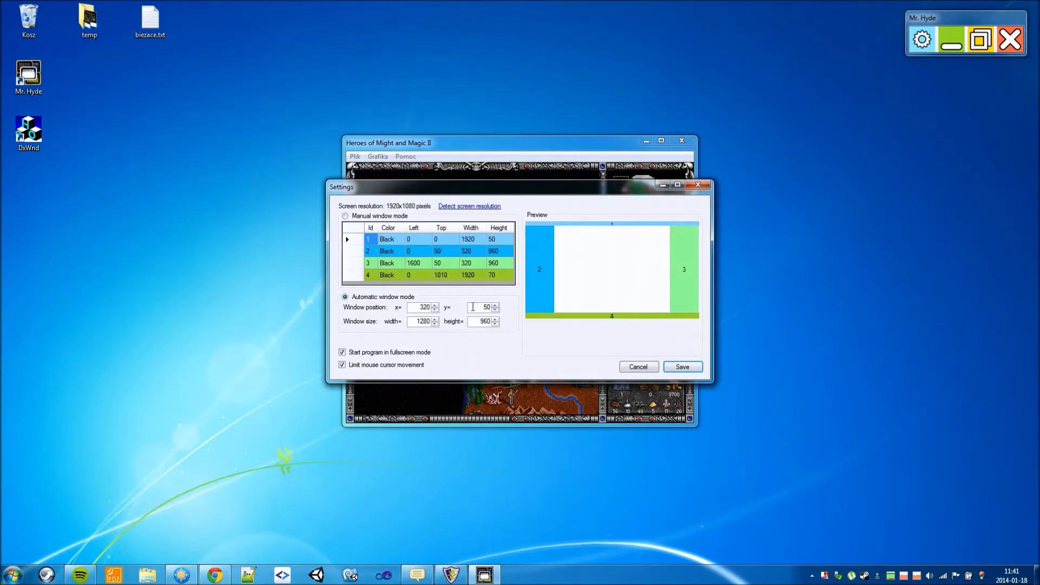
Step: Save the settings and, with Mr. Hyde's fullscreen mode turned on, enlarge the game window to fill the 1280×960 opening
click(680, 367)
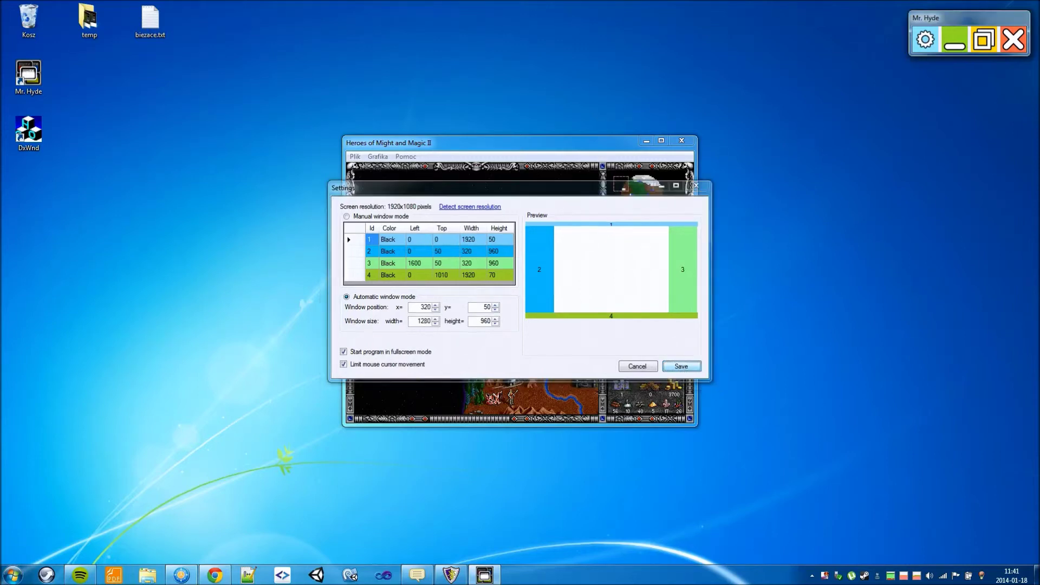
click(984, 40)
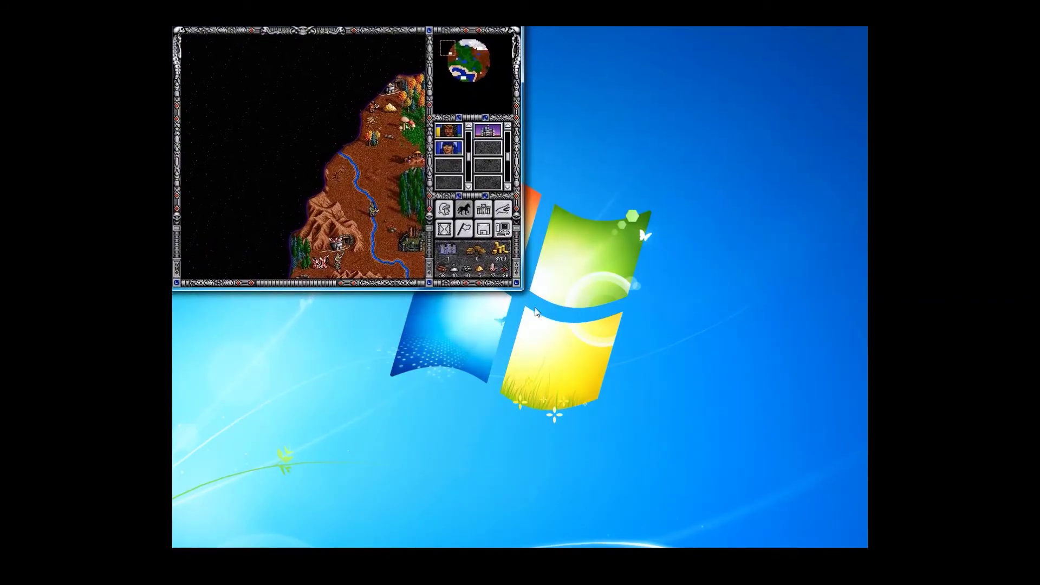
mouse_move(522, 290)
drag(523, 291, 872, 558)
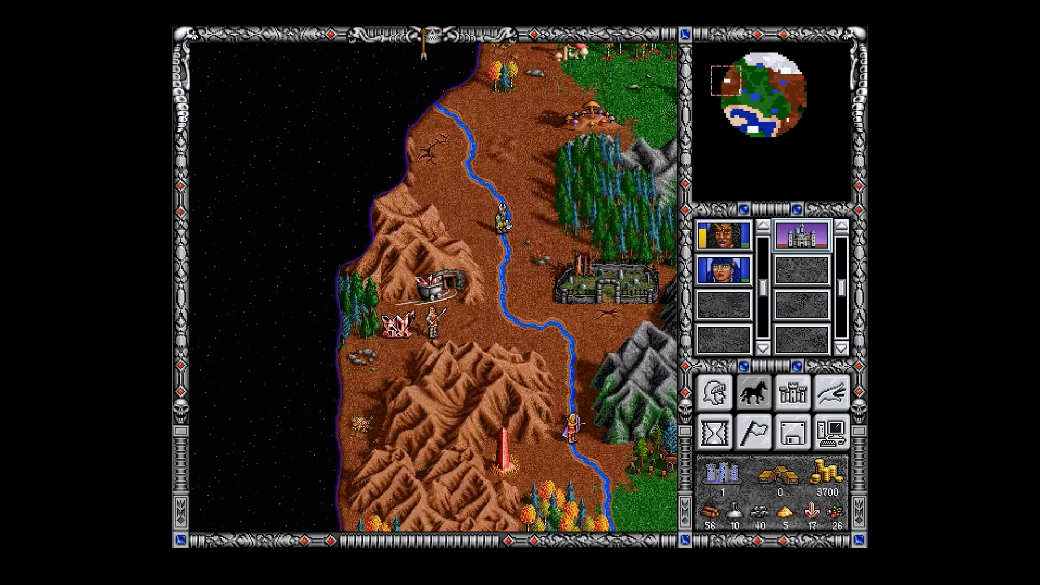
Step: Test the enlarged game in fullscreen by moving the adventure map view to the castle area via the minimap, and exit fullscreen
click(761, 98)
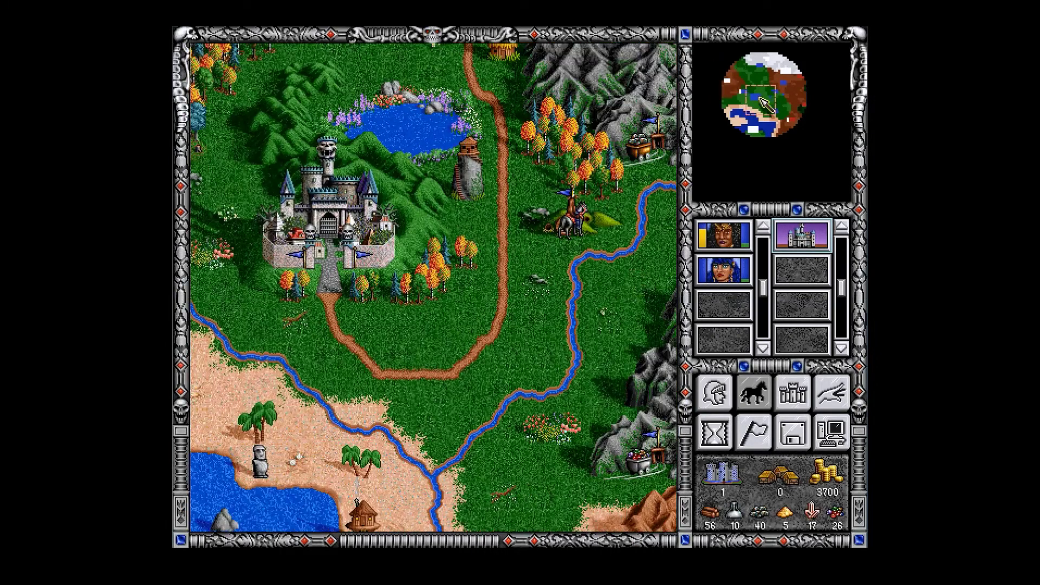
click(752, 93)
click(757, 95)
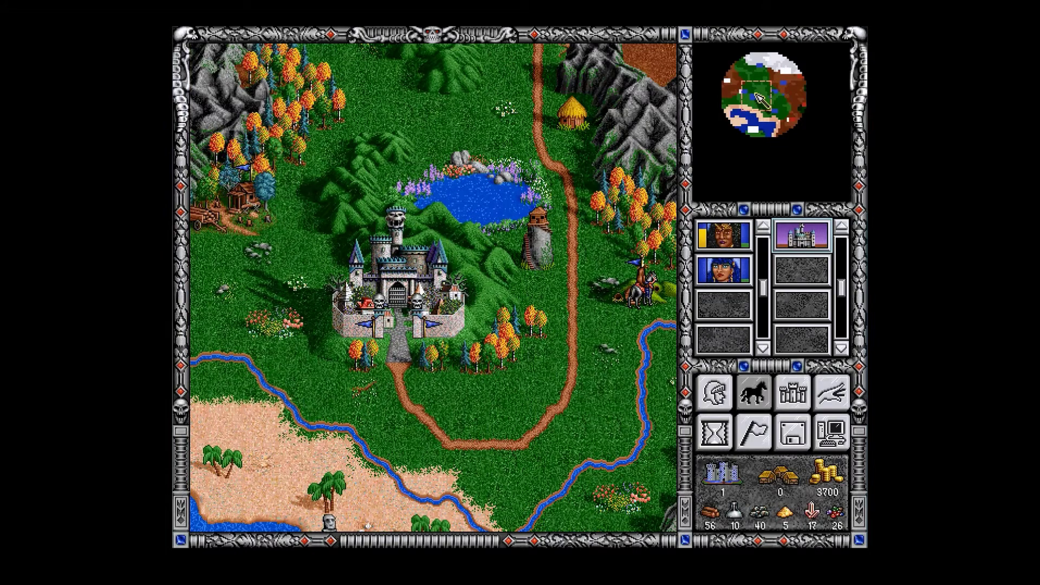
mouse_move(1028, 13)
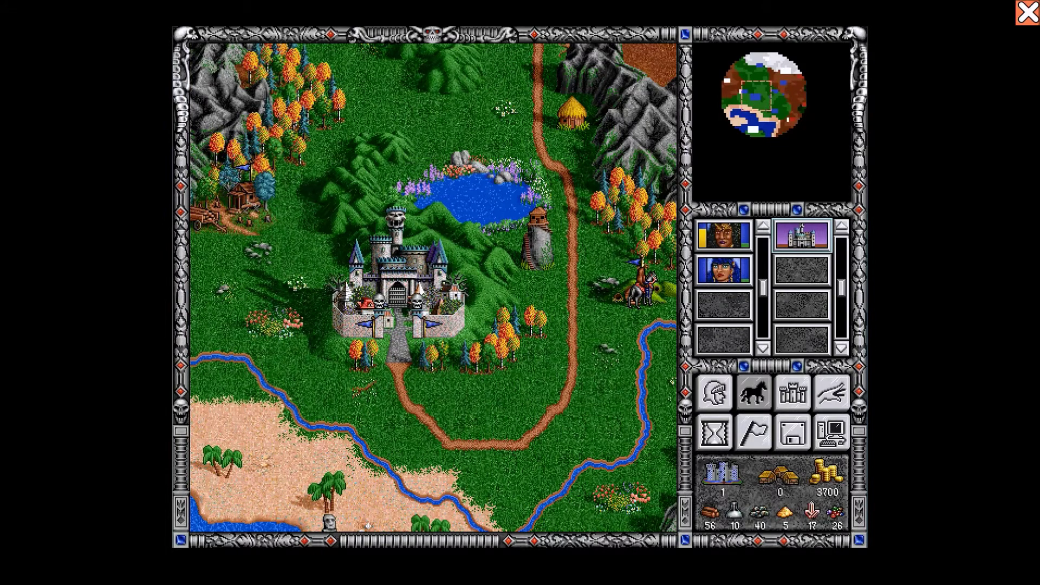
click(1028, 13)
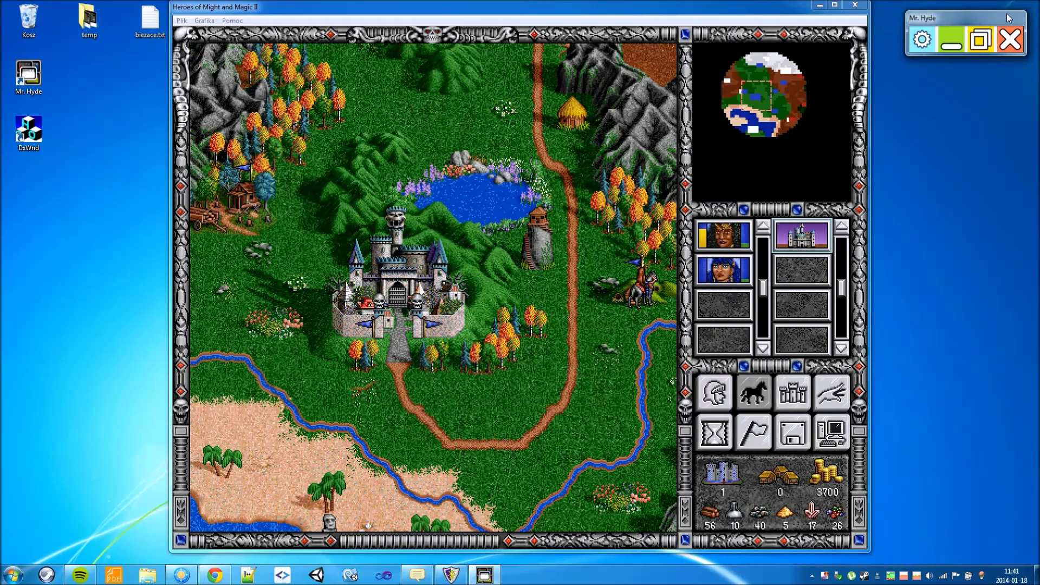